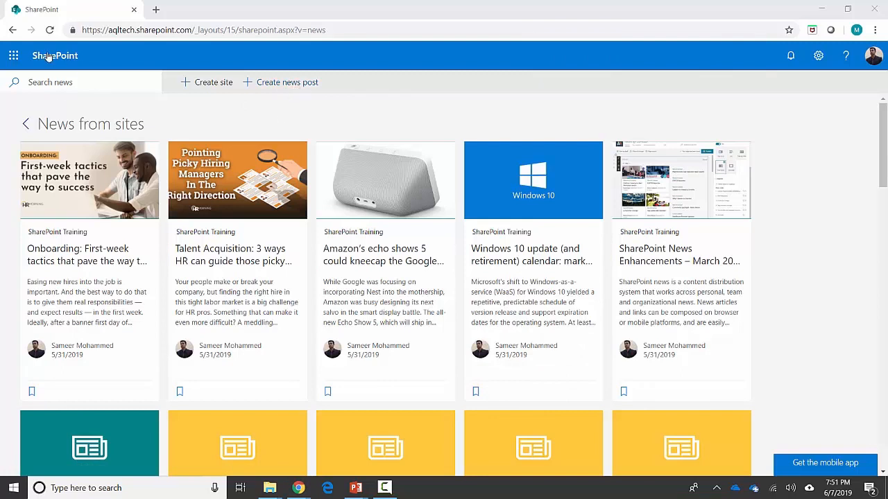
# Bring up the sites available for publishing a news post and go to the SharePoint Training site.
pyautogui.click(274, 89)
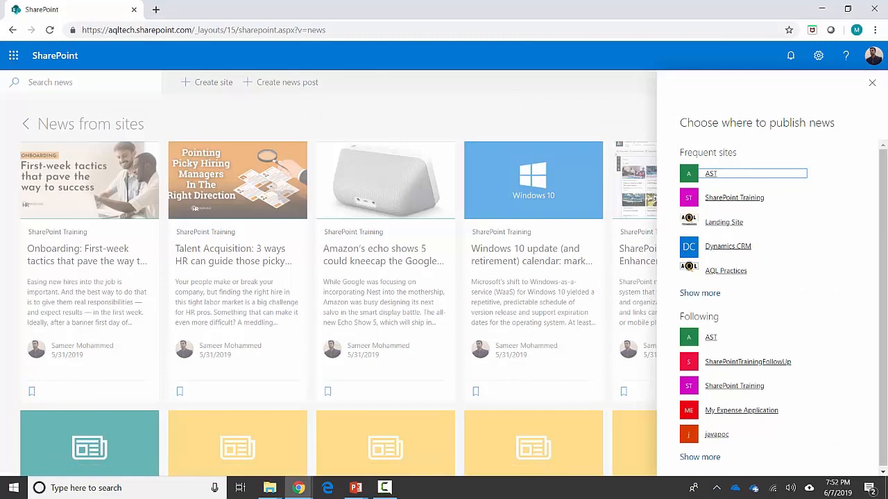
pyautogui.moveTo(887, 236); pyautogui.dragTo(539, 81)
pyautogui.doubleClick(537, 81)
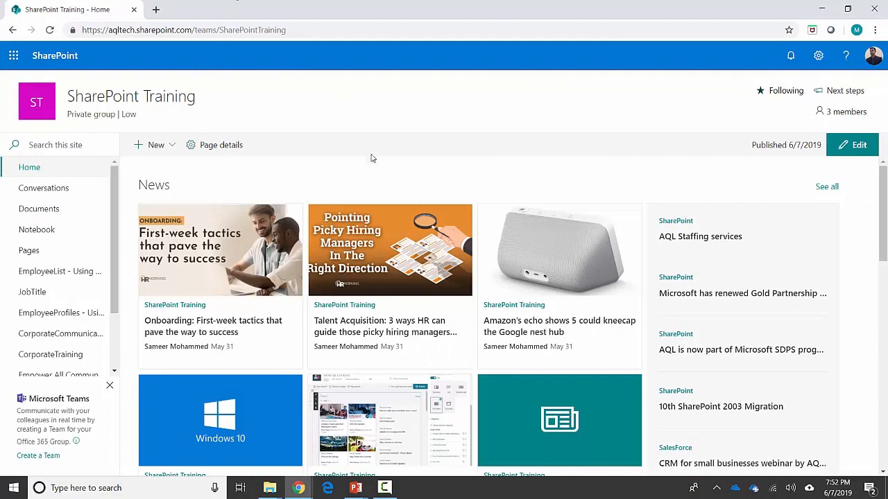
# Create a new news post on the SharePoint Training site using the Visual template.
pyautogui.click(169, 146)
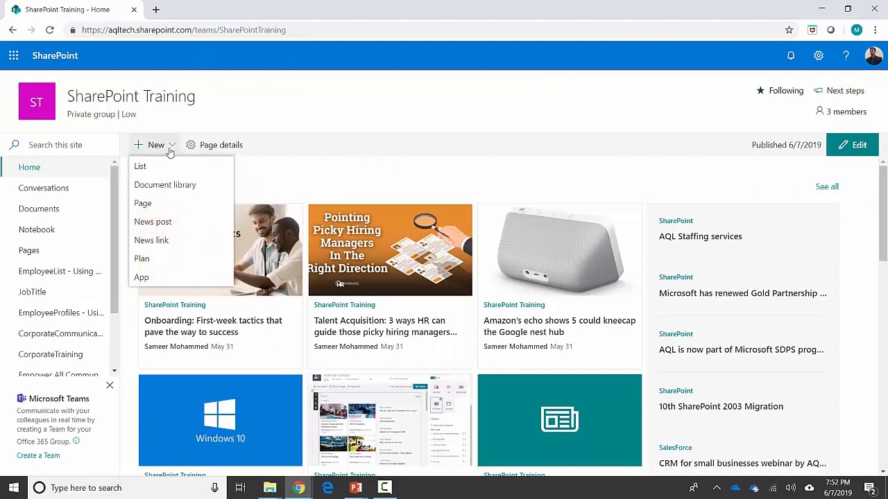
pyautogui.click(171, 226)
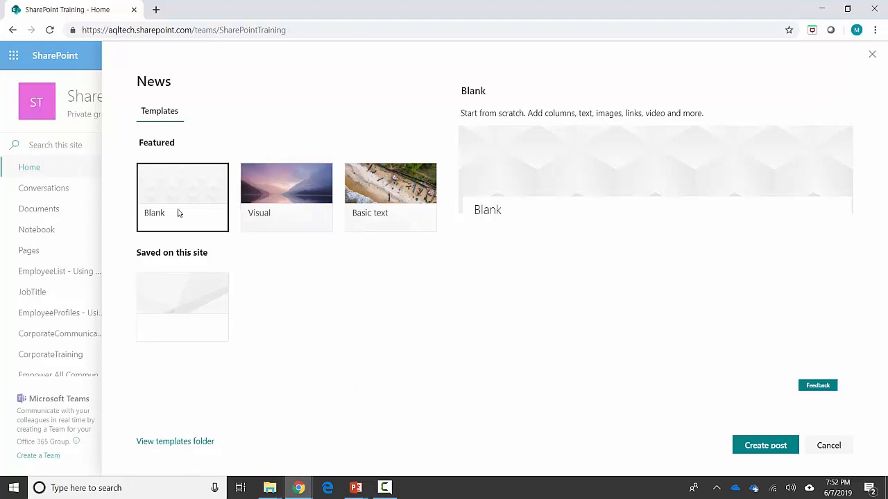
pyautogui.click(295, 199)
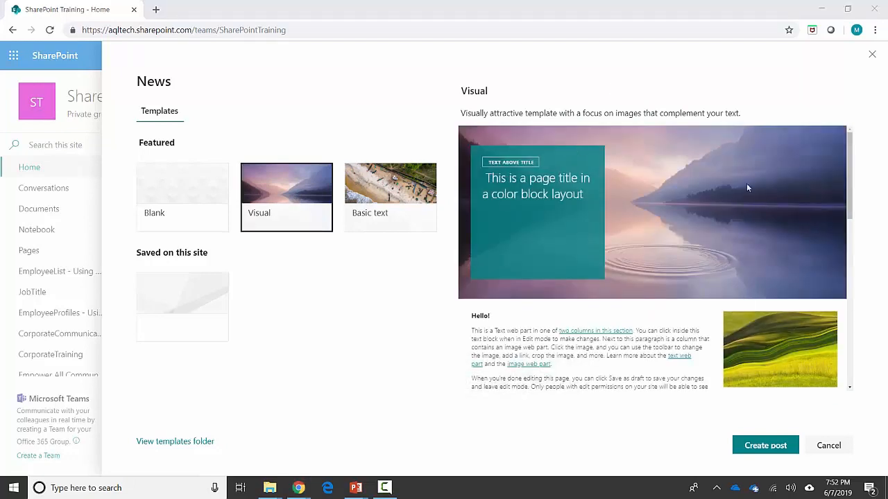
pyautogui.scroll(-6, 780, 206)
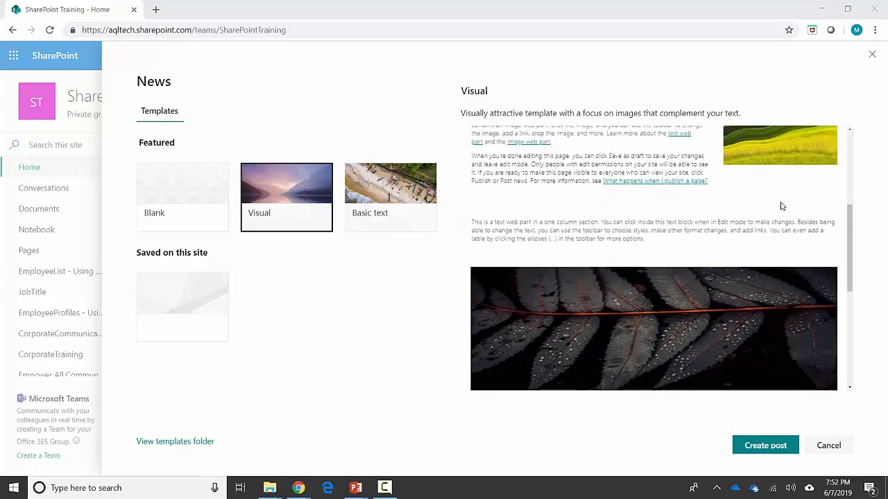
pyautogui.scroll(-2, 781, 206)
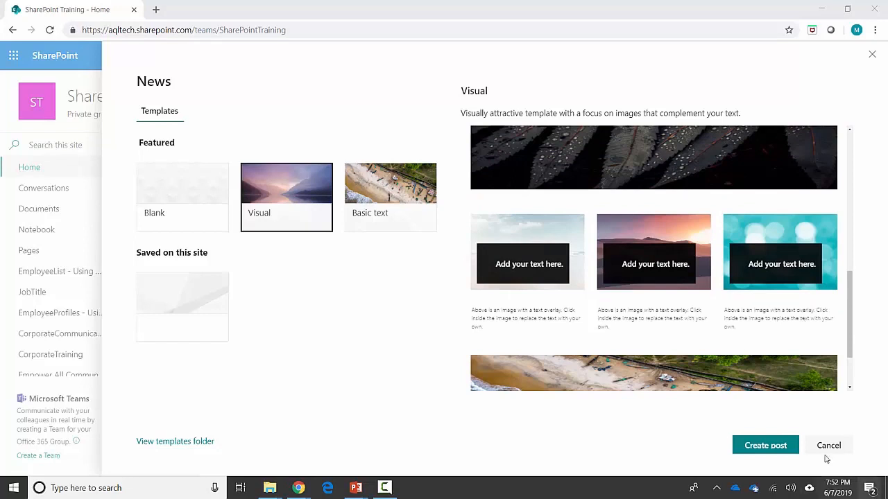
pyautogui.click(758, 447)
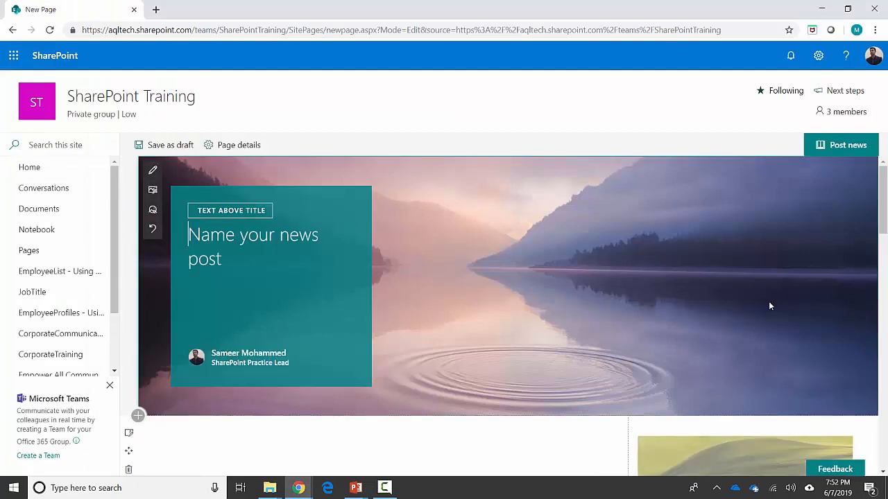
# Title the news post "10 Benefits of IT Certification for You (and Your Employer)".
pyautogui.moveTo(884, 197)
pyautogui.mouseDown()
pyautogui.moveTo(884, 247)
pyautogui.moveTo(884, 182)
pyautogui.mouseUp()
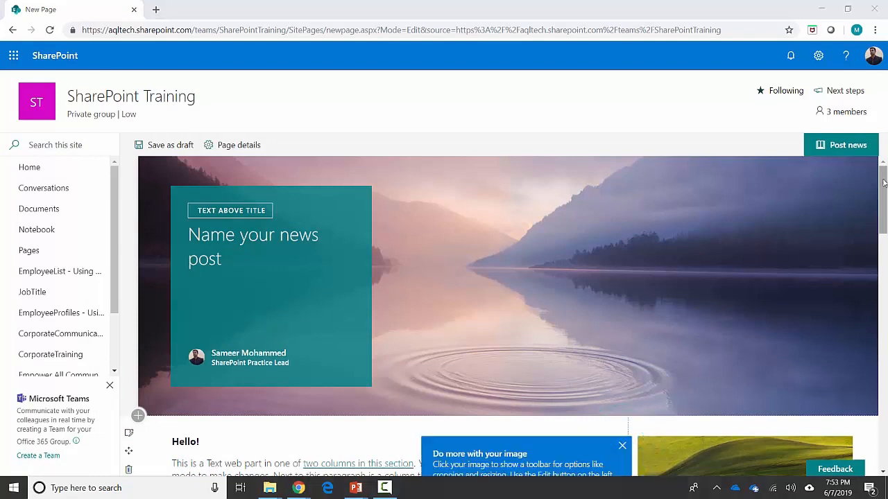
pyautogui.click(230, 240)
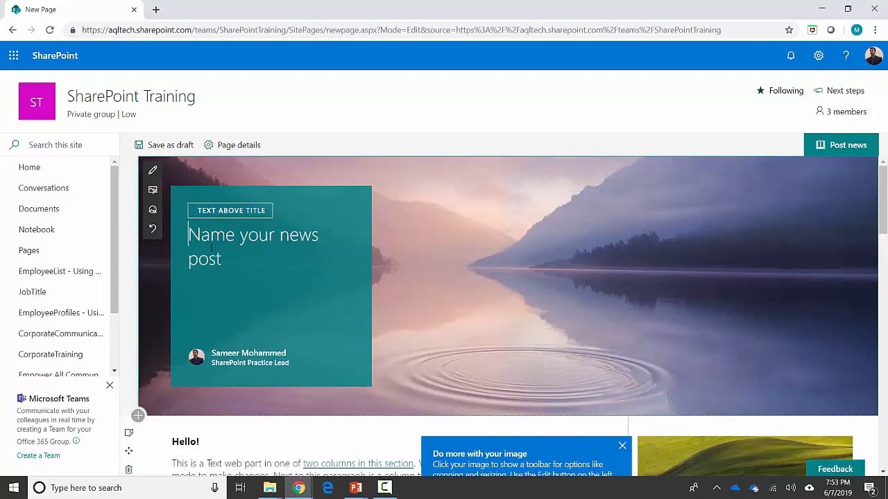
pyautogui.write('10 Benefits of IT Certification for You (and Your Employer)')
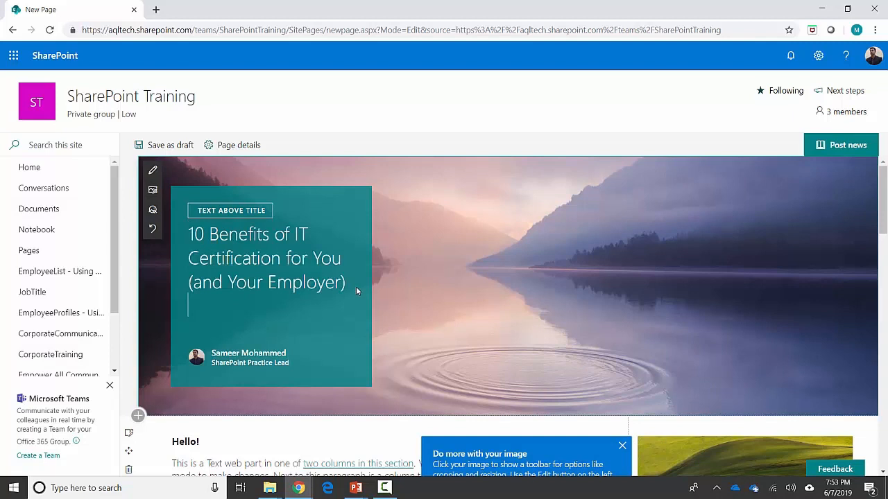
pyautogui.press('BackSpace')
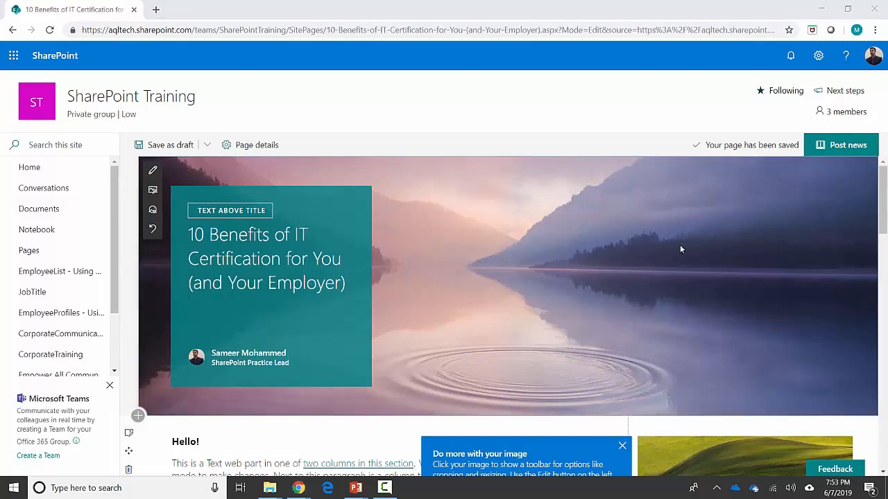
# Replace the "Hello!" heading in the first text block with "1. Getting Hired" and dismiss the image tip.
pyautogui.scroll(-2, 399, 335)
pyautogui.click(170, 354)
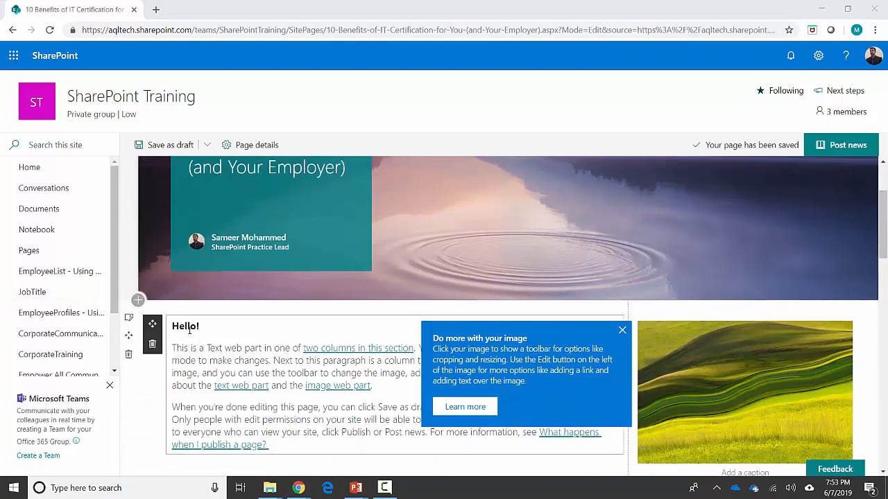
pyautogui.doubleClick(188, 327)
pyautogui.write('1. Getting Hired')
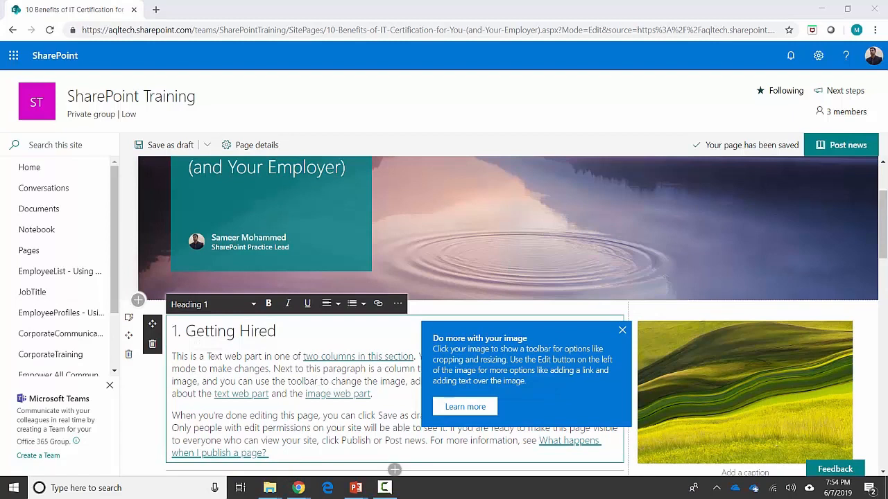
pyautogui.click(622, 330)
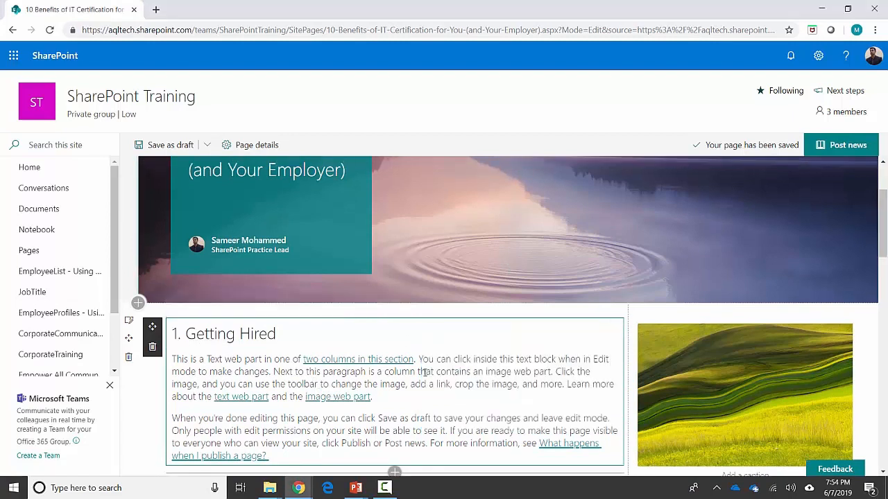
# Replace the placeholder paragraphs under "1. Getting Hired" with the text beginning "Having an IT certification will certainly give you an advantage".
pyautogui.scroll(-1, 316, 389)
pyautogui.moveTo(293, 395); pyautogui.dragTo(164, 295)
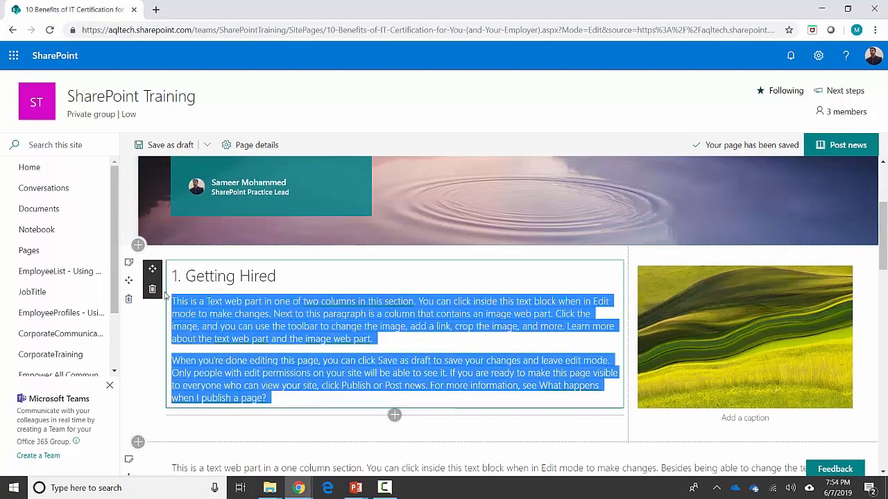
pyautogui.write('Having an IT certification will certainly give you an advantage when hiring managers look at your resume. Competition for IT jobs can be stiff, and having a certification is a significant advantage compared to those who do not have one. In fact, a certification can be a qualifier for a position. Keep in mind that when two otherwise equal candidates are vying for the same job, the one who has a certification will have the edge over the candidate that does not. A certification may do nothing more than get your resume a second look - which may be more than your competition gets.')
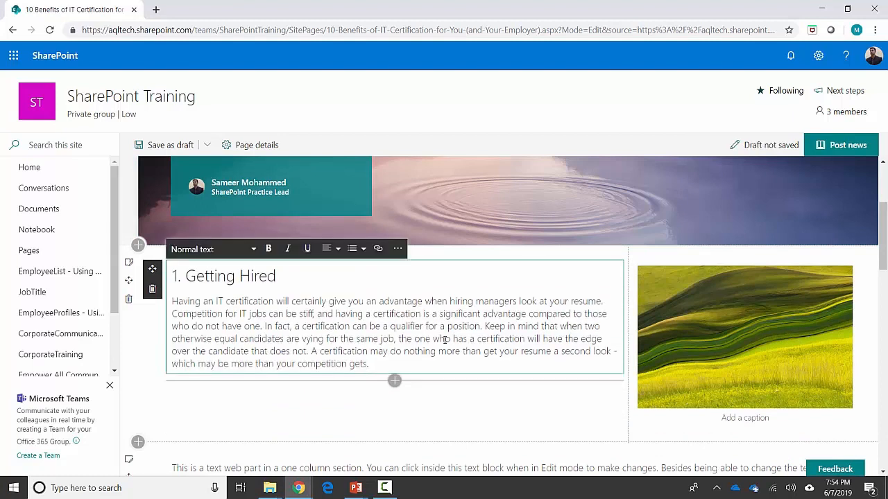
# Replace the overlay text on the first image of the three-column section with "2. Job Retention".
pyautogui.scroll(-3, 459, 392)
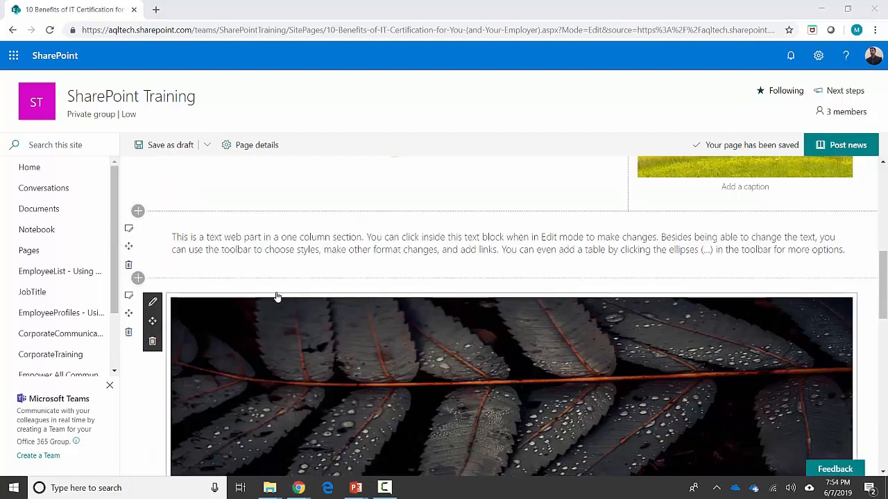
pyautogui.scroll(3, 458, 349)
pyautogui.scroll(-3, 456, 348)
pyautogui.scroll(-5, 456, 348)
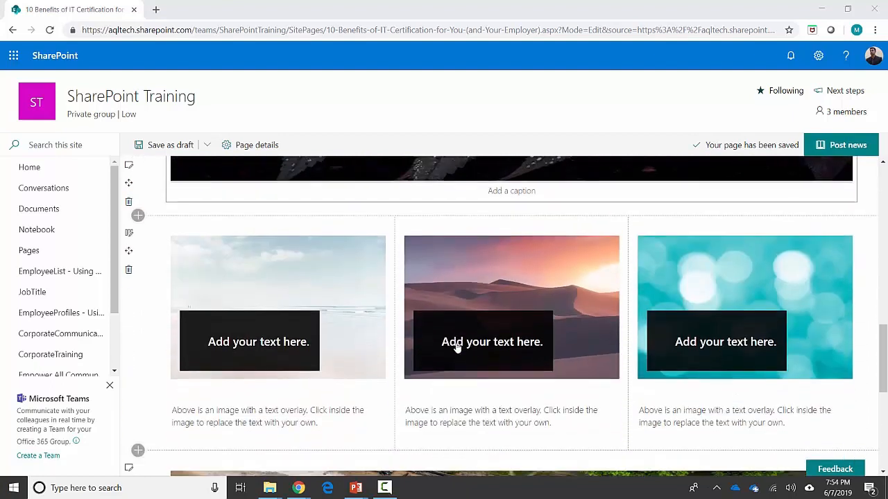
pyautogui.click(240, 343)
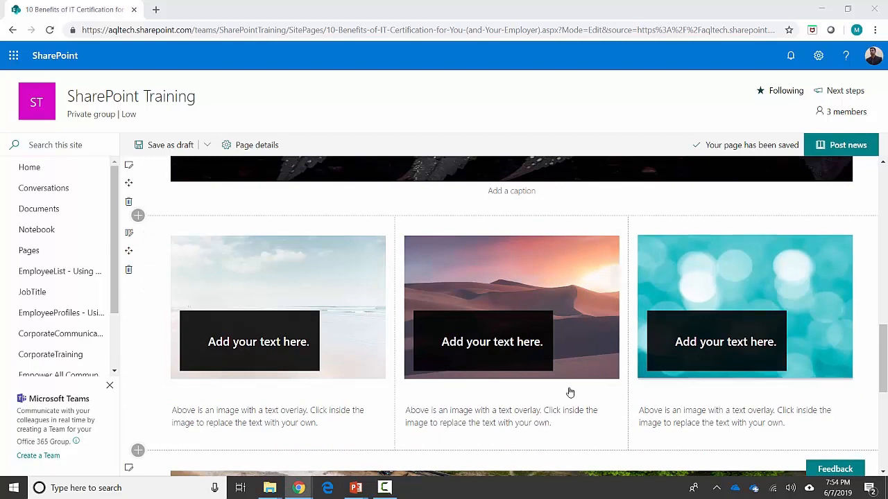
pyautogui.doubleClick(269, 341)
pyautogui.write('2. Job Retention')
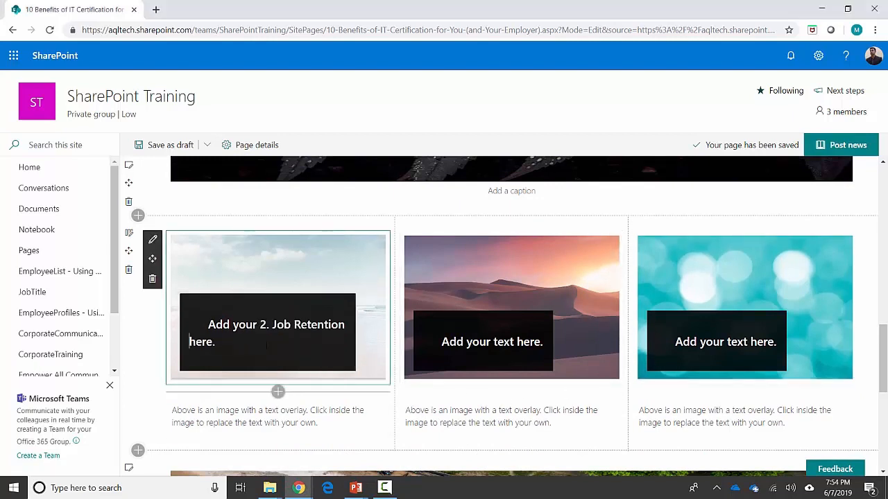
pyautogui.press('BackSpace')
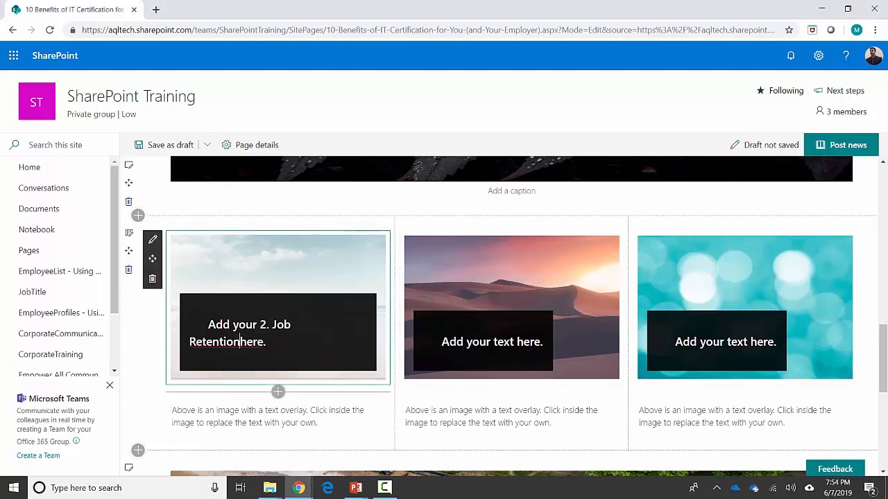
pyautogui.hotkey('shift', 'End')
pyautogui.hotkey('ctrl', 'a')
pyautogui.press('Delete')
pyautogui.write('2. Job Retention')
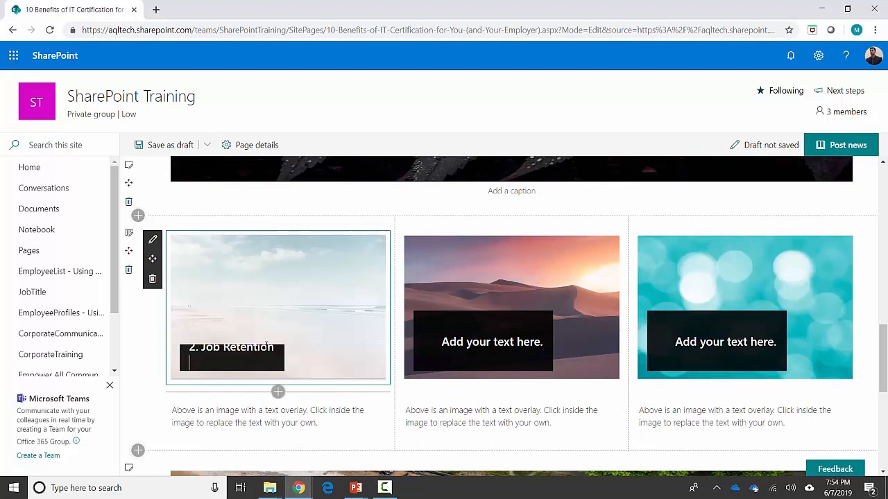
pyautogui.press('BackSpace')
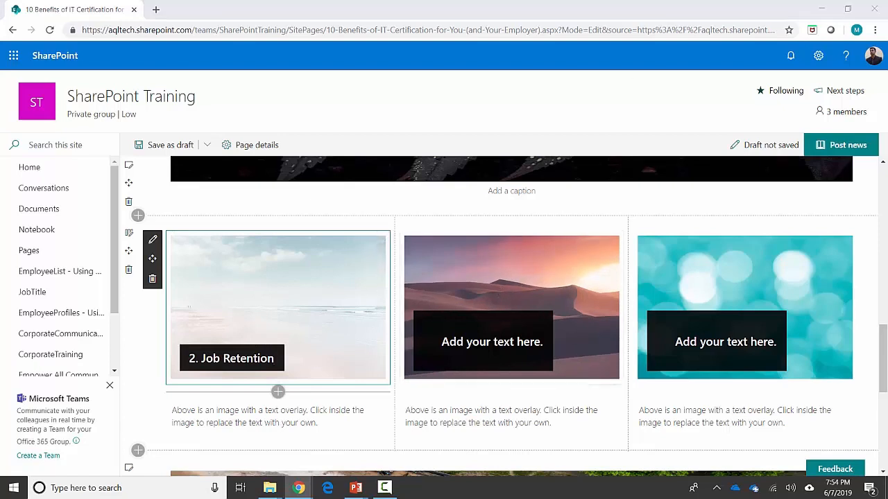
# Change the overlay text on the desert image to "3. Promotions" and on the turquoise image to "4. Networking Opportunities".
pyautogui.click(493, 343)
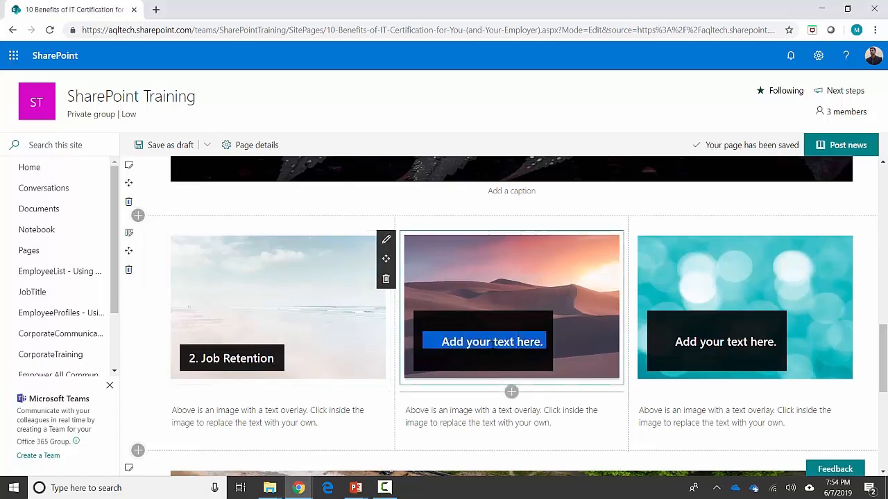
pyautogui.press('BackSpace')
pyautogui.write('3. Promotions')
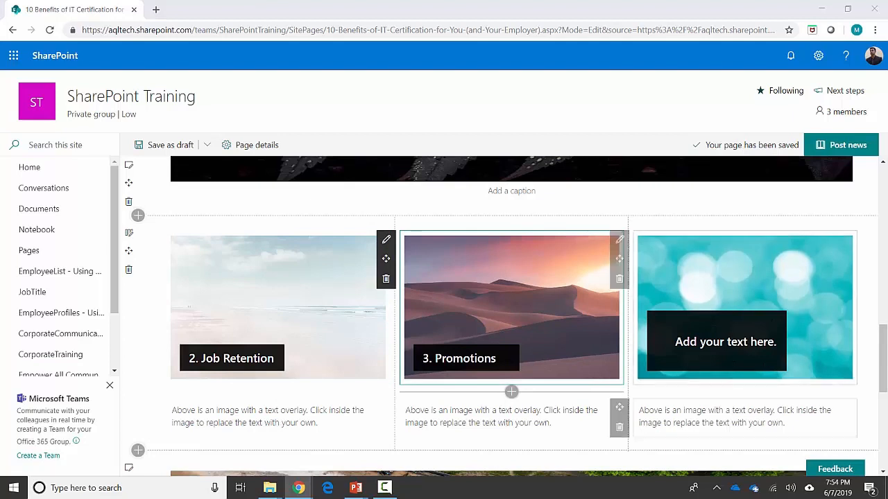
pyautogui.click(732, 340)
pyautogui.press('BackSpace')
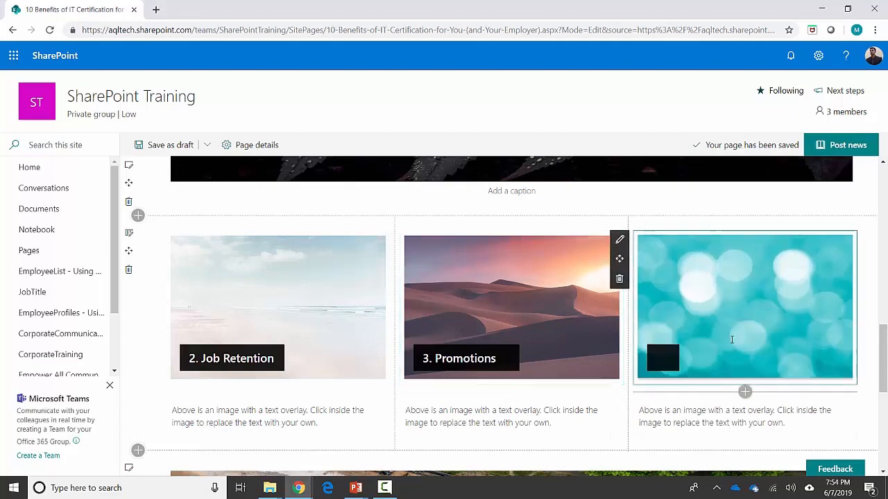
pyautogui.write('4. Networking Opportunities')
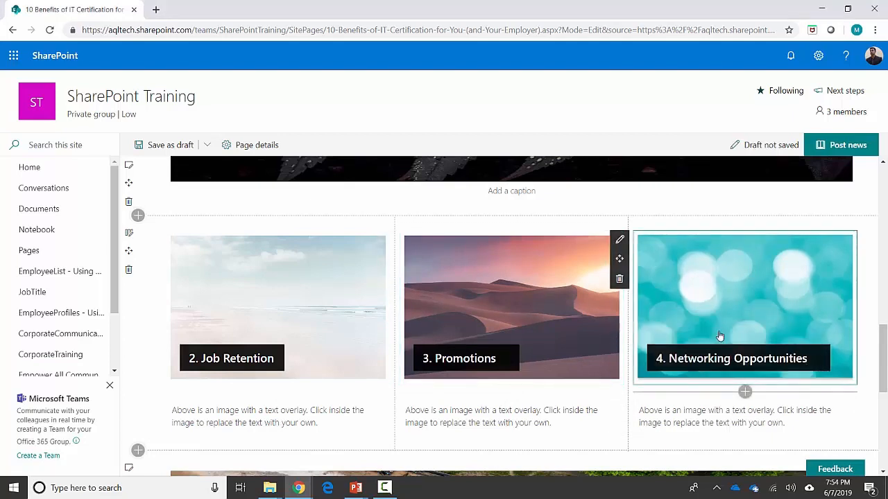
# Look over the rest of the page and publish the IT certification article as news.
pyautogui.scroll(-6, 540, 431)
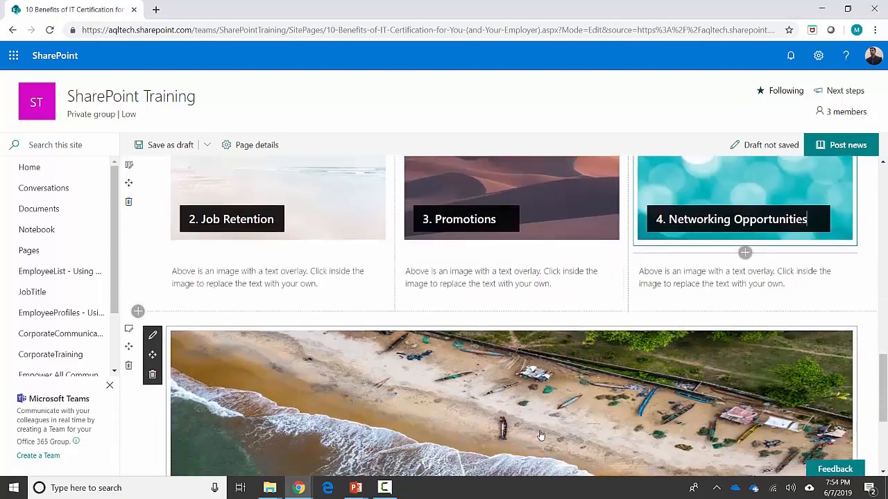
pyautogui.scroll(10, 540, 434)
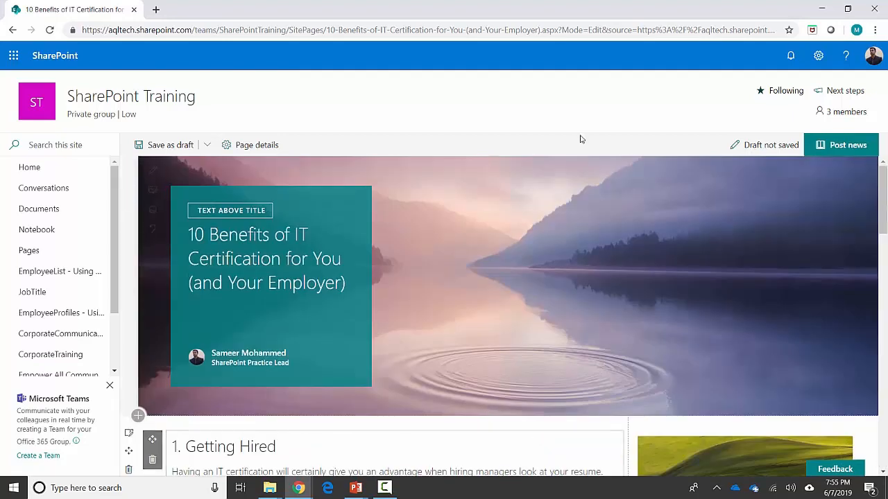
pyautogui.click(860, 159)
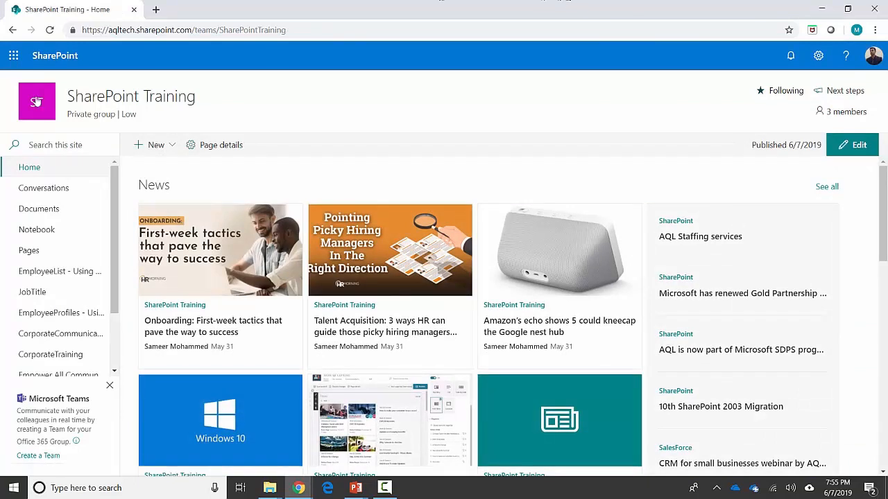
# Open the site's Pages library in a new browser tab and switch to it.
pyautogui.rightClick(33, 254)
pyautogui.click(78, 261)
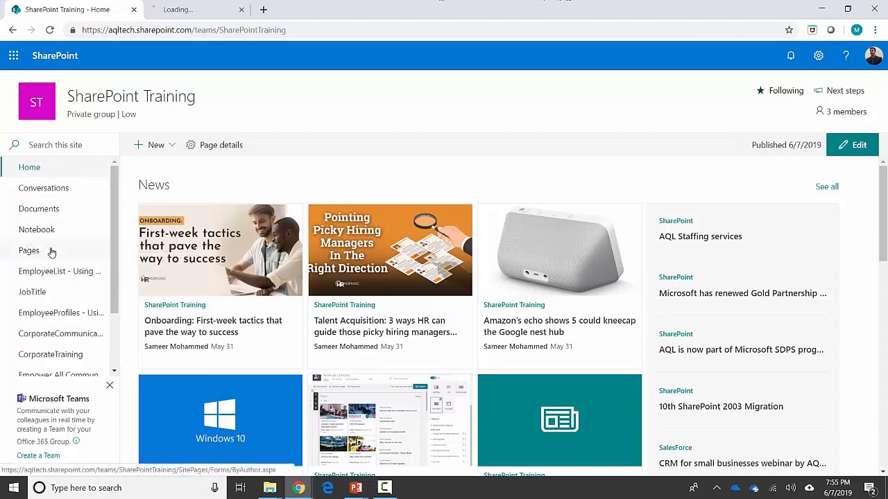
pyautogui.click(194, 9)
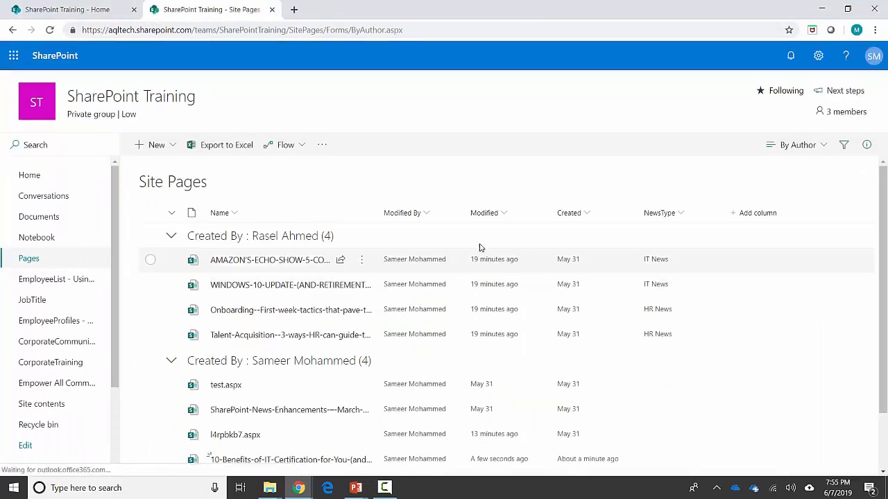
# Open the "10 Benefits of IT Certification" page from the Site Pages list in a separate tab.
pyautogui.scroll(-1, 597, 262)
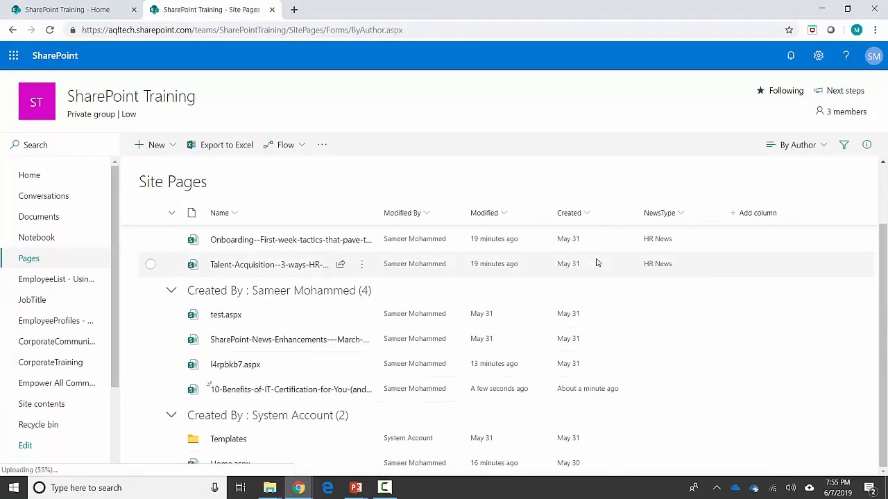
pyautogui.rightClick(246, 398)
pyautogui.click(226, 393)
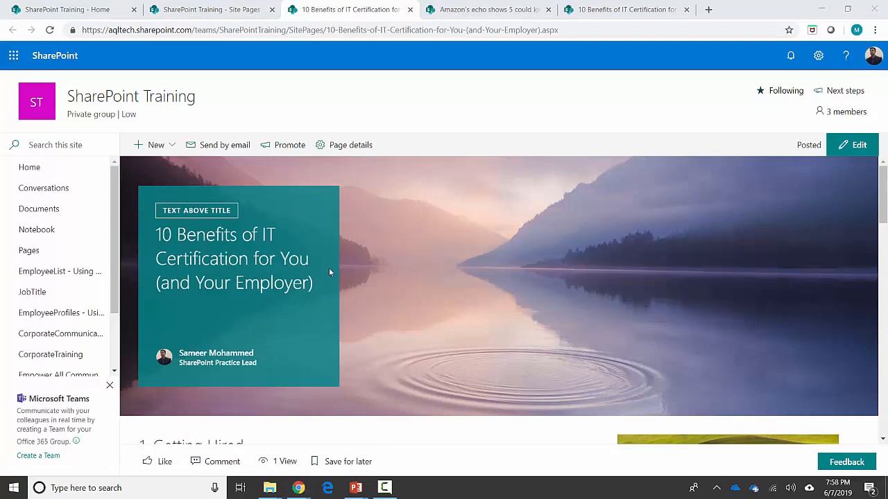
# Go to the site's home page and look over its News and Activity sections.
pyautogui.click(31, 171)
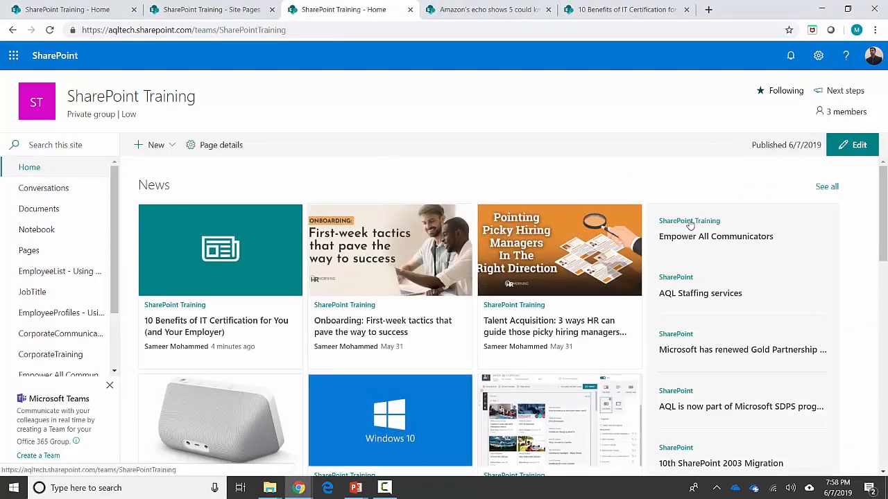
pyautogui.scroll(-3, 639, 329)
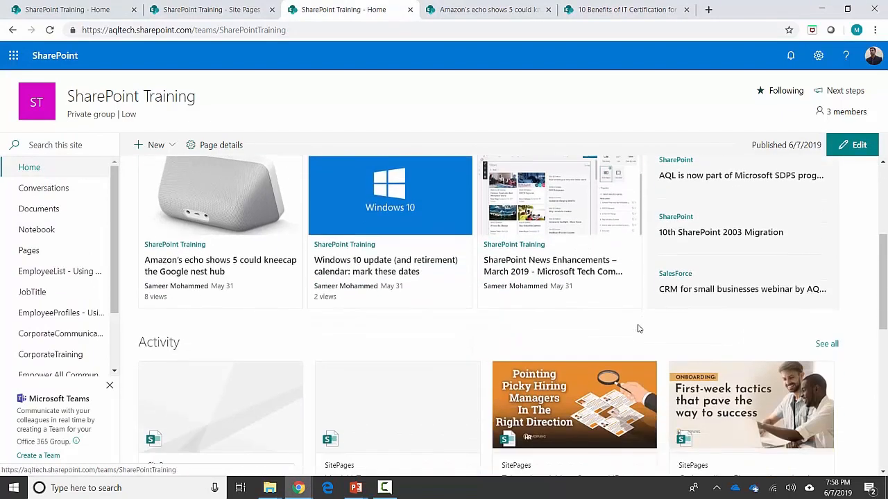
pyautogui.scroll(3, 639, 329)
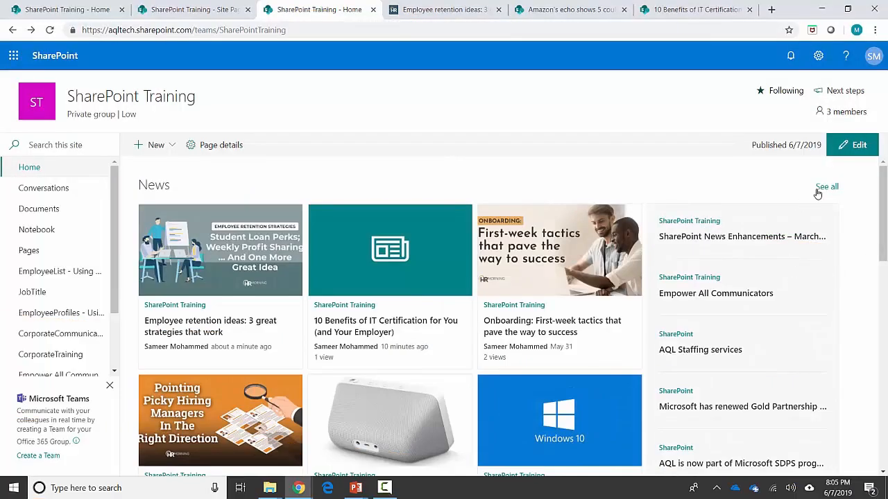
# Open the full list of the site's news posts and look through it.
pyautogui.click(826, 189)
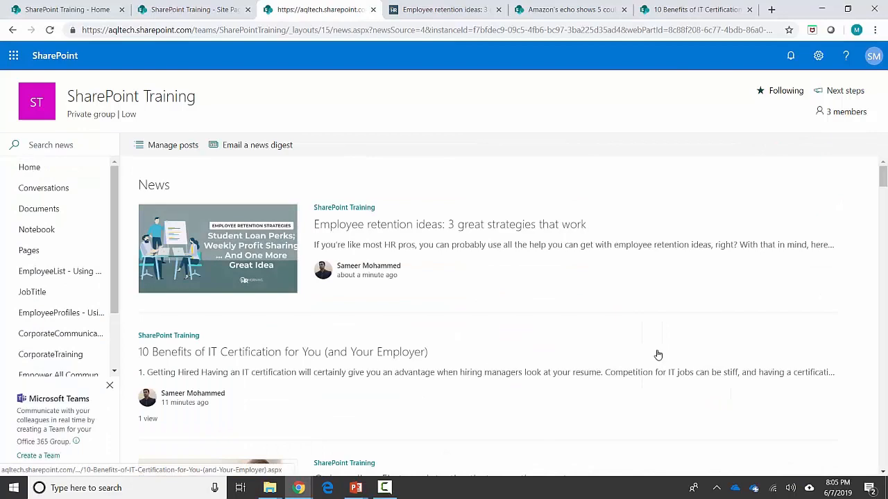
pyautogui.scroll(-15, 658, 355)
pyautogui.scroll(-20, 659, 355)
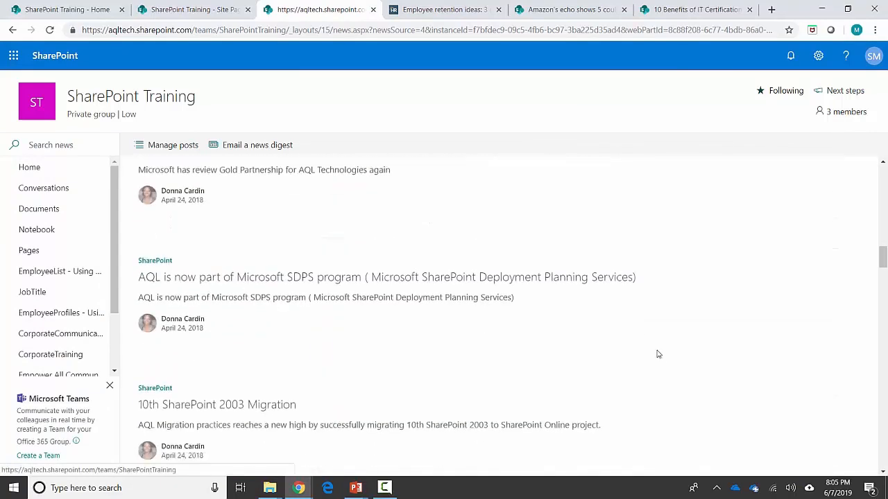
pyautogui.scroll(20, 658, 355)
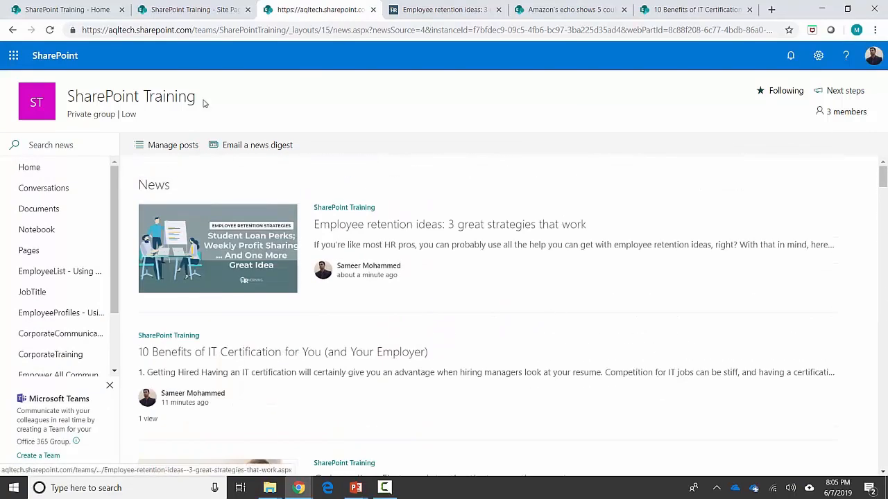
# Open the news post management view and look over the "10 Benefits of IT Certification" article page.
pyautogui.click(180, 151)
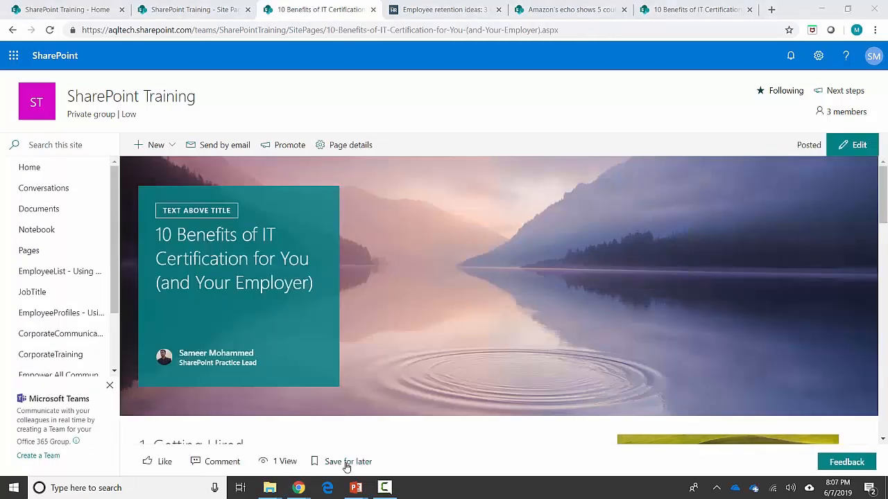
pyautogui.scroll(-3, 271, 325)
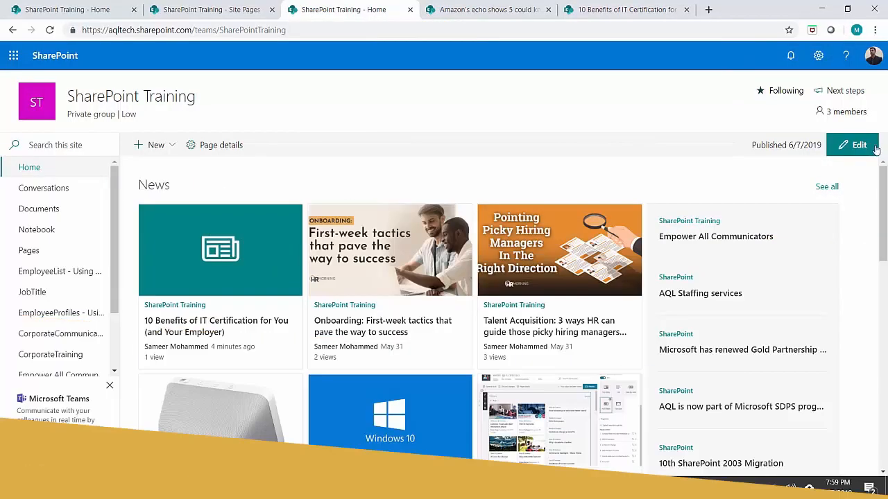
# Edit the home page's News web part, trying the This site and Select sites sources before choosing Recommended for current user.
pyautogui.click(852, 148)
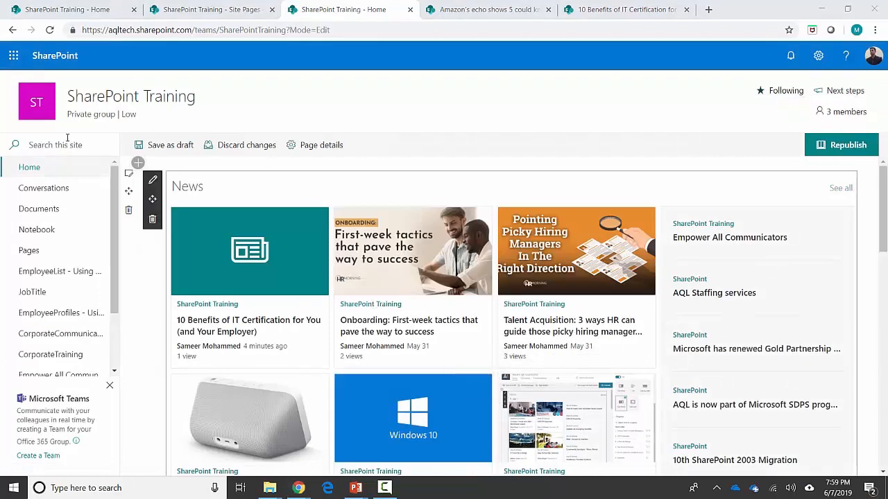
pyautogui.click(153, 179)
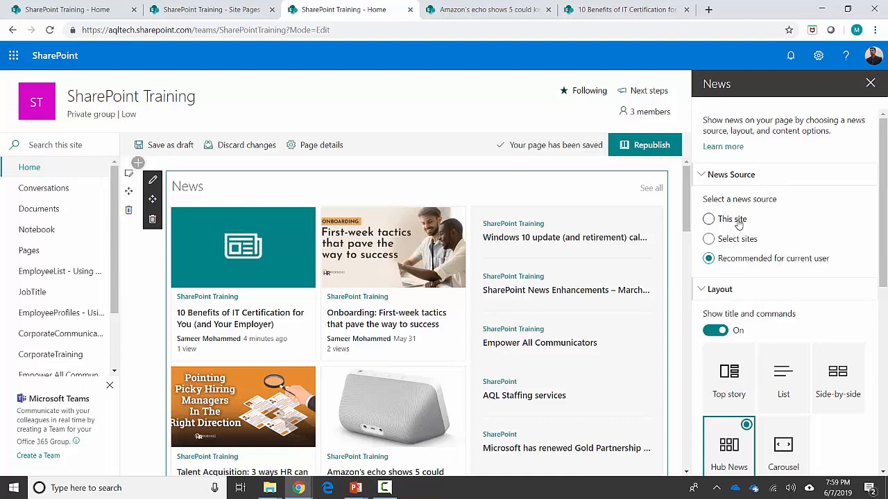
pyautogui.click(737, 221)
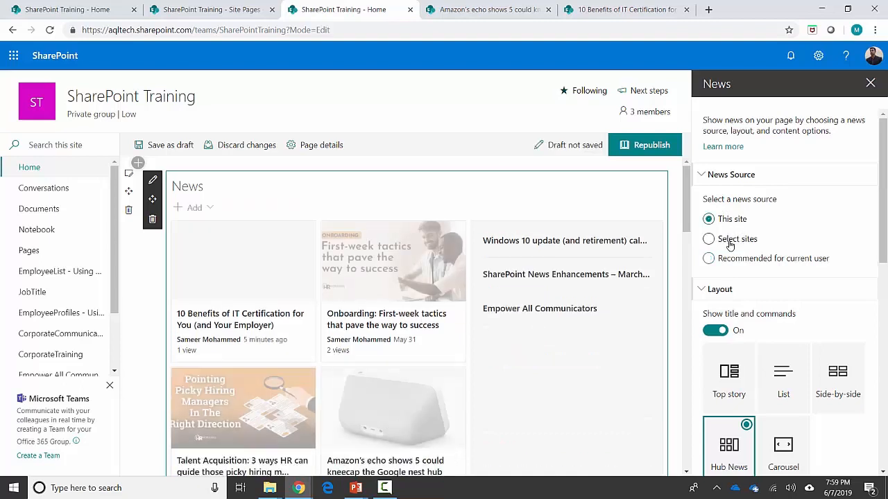
pyautogui.click(730, 241)
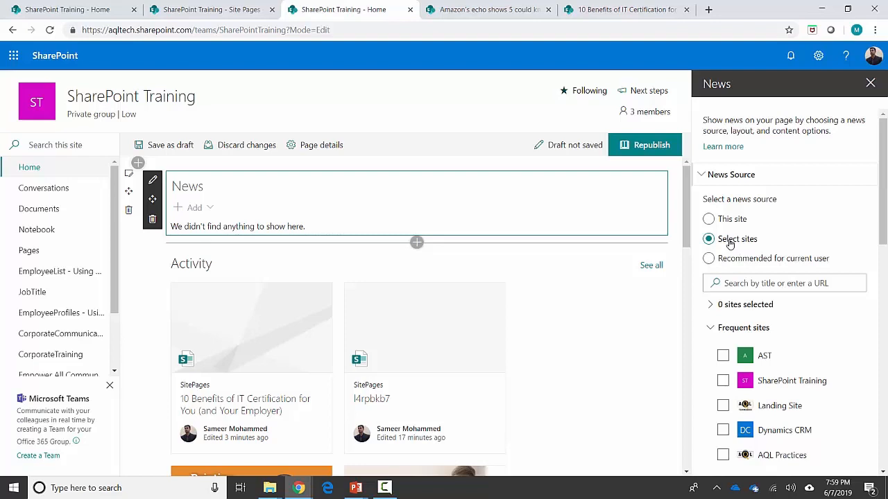
pyautogui.click(742, 261)
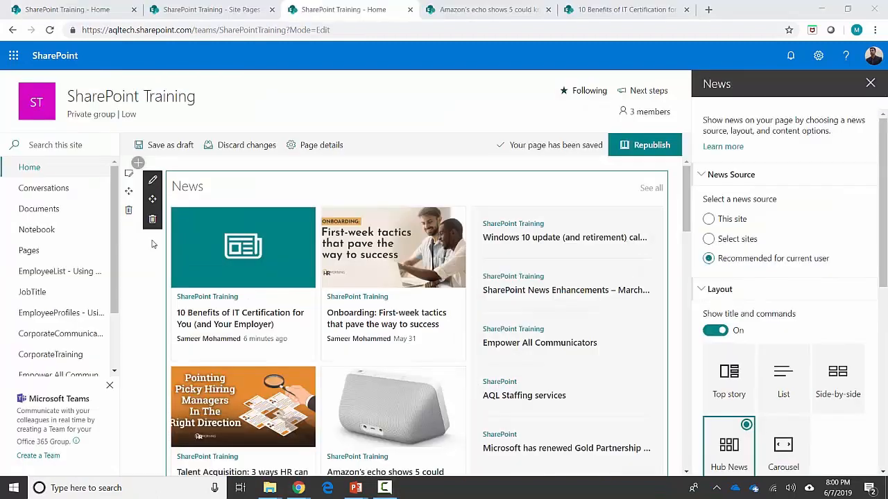
# Try the Top story, List, Side-by-side and Hub News layouts on the News web part.
pyautogui.scroll(-3, 791, 303)
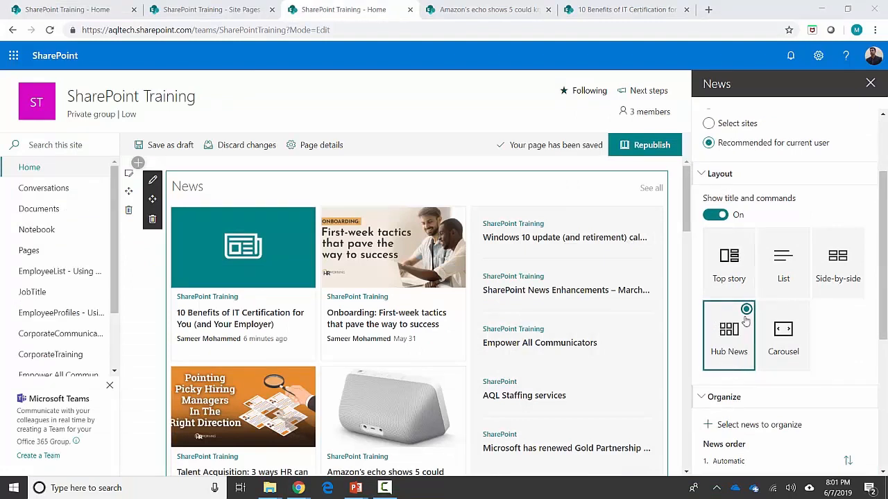
pyautogui.click(728, 274)
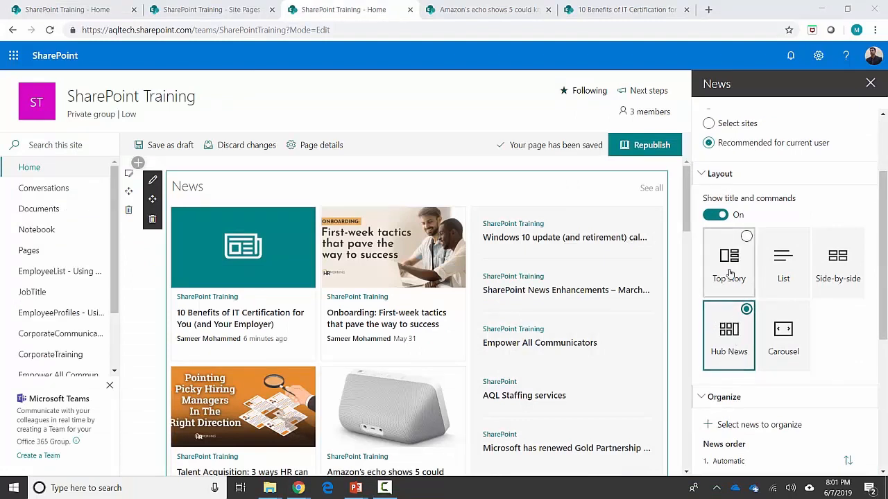
pyautogui.click(787, 268)
pyautogui.click(843, 284)
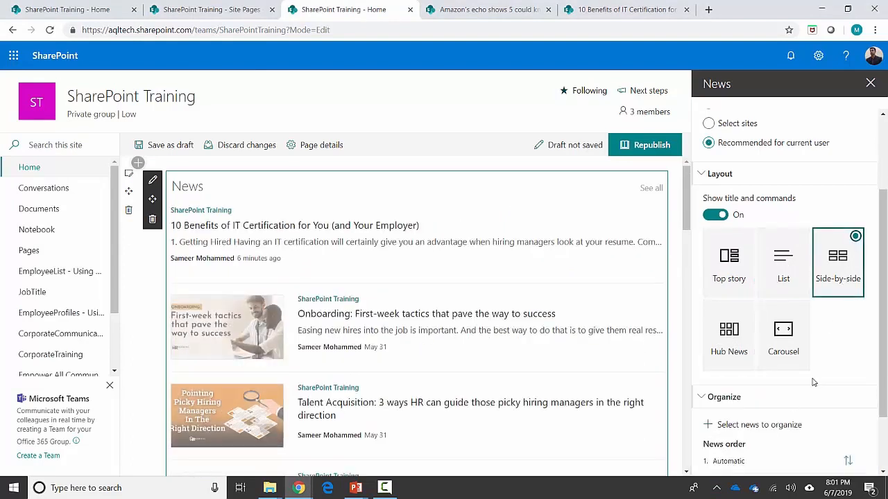
pyautogui.click(731, 340)
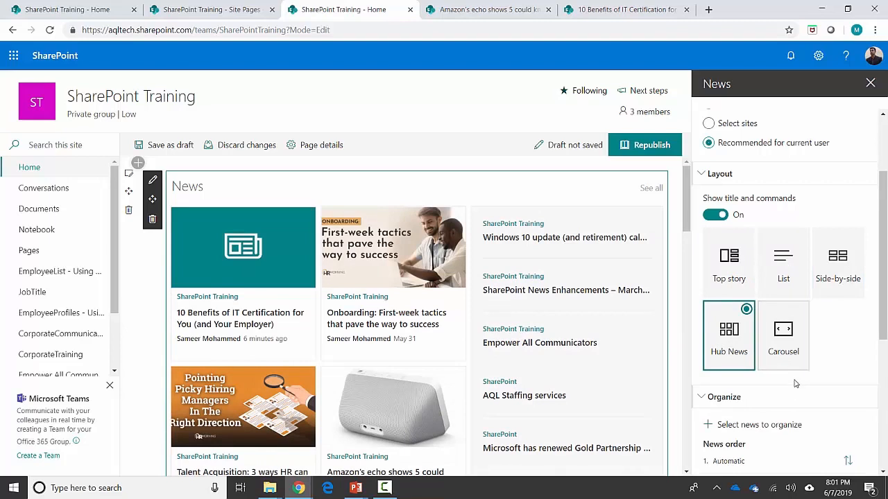
# Switch the News web part to the Carousel layout and republish the home page.
pyautogui.click(796, 352)
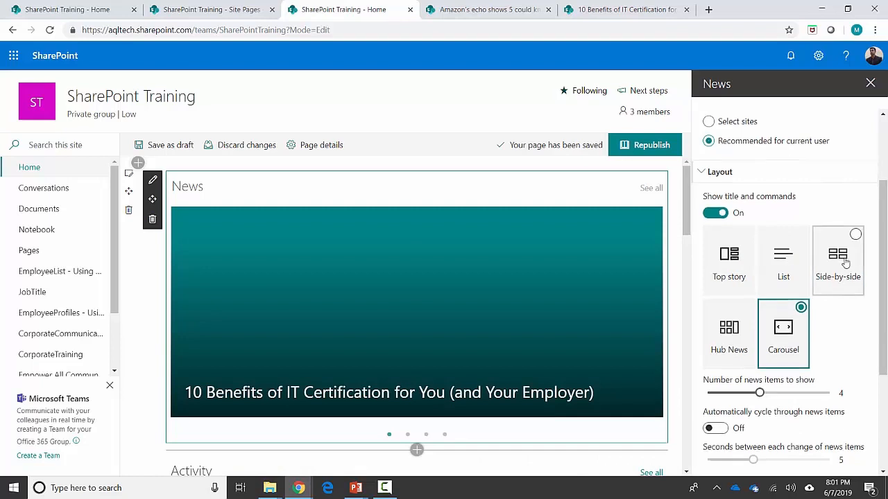
pyautogui.scroll(-2, 709, 344)
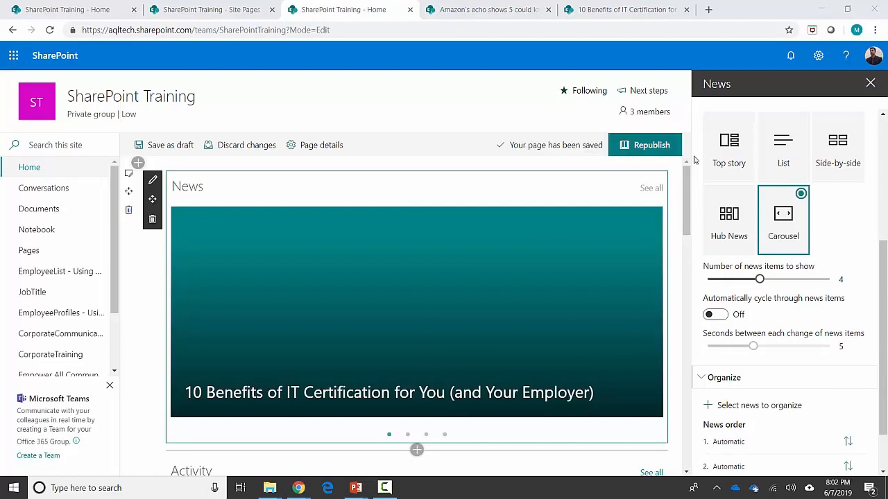
pyautogui.click(640, 146)
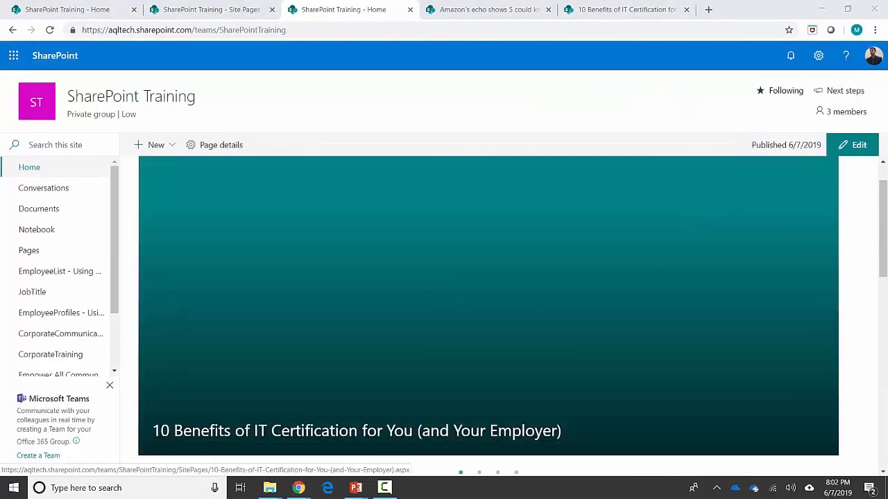
# Page forward through the news items in the home page's carousel.
pyautogui.click(819, 323)
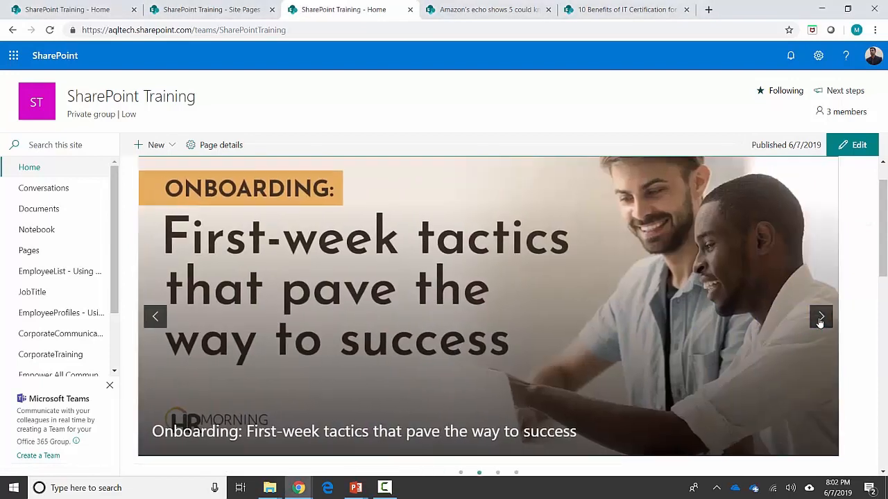
pyautogui.click(819, 323)
pyautogui.click(820, 323)
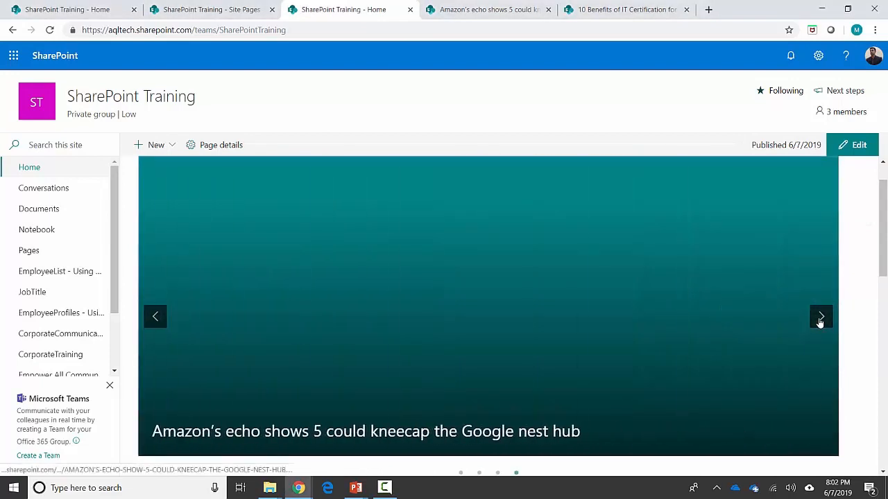
# Edit the News web part again to restore the Hub News layout, and look over the news tiles on the home page.
pyautogui.click(860, 146)
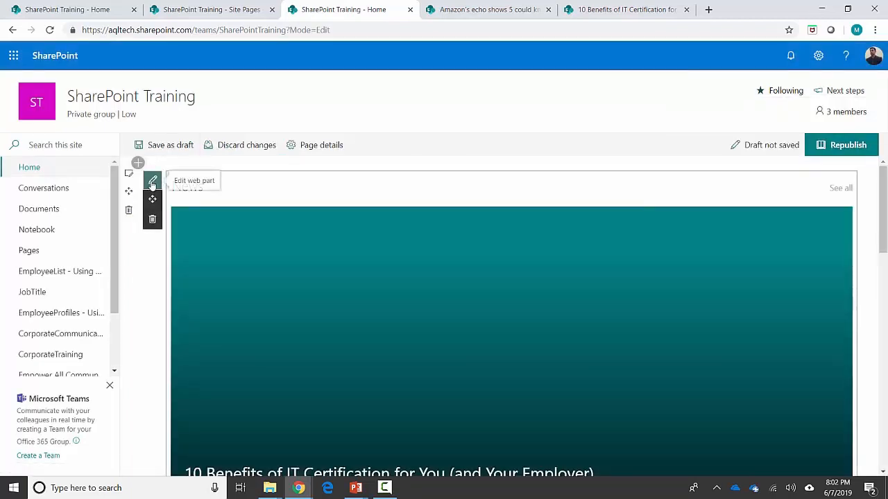
pyautogui.click(153, 180)
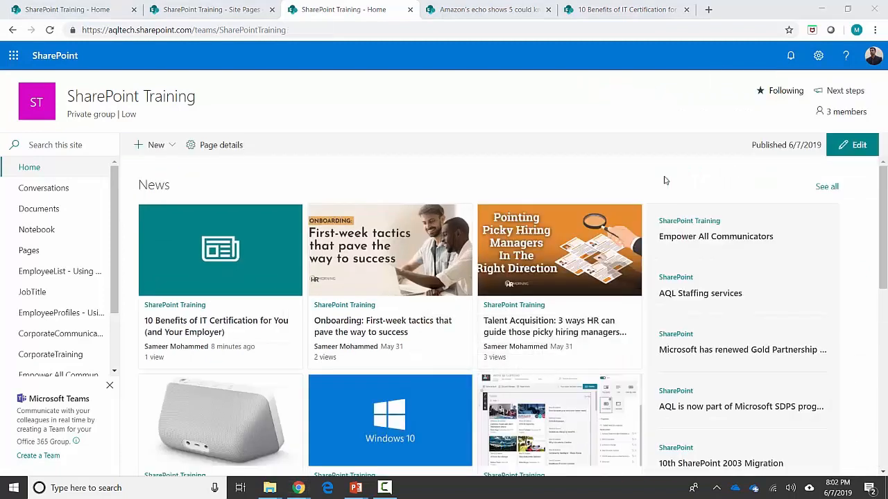
pyautogui.scroll(-1, 416, 326)
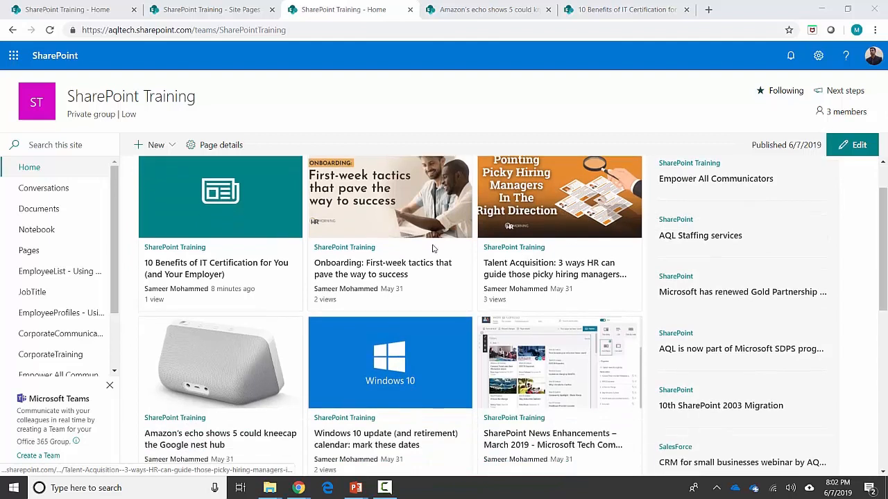
pyautogui.scroll(-4, 416, 325)
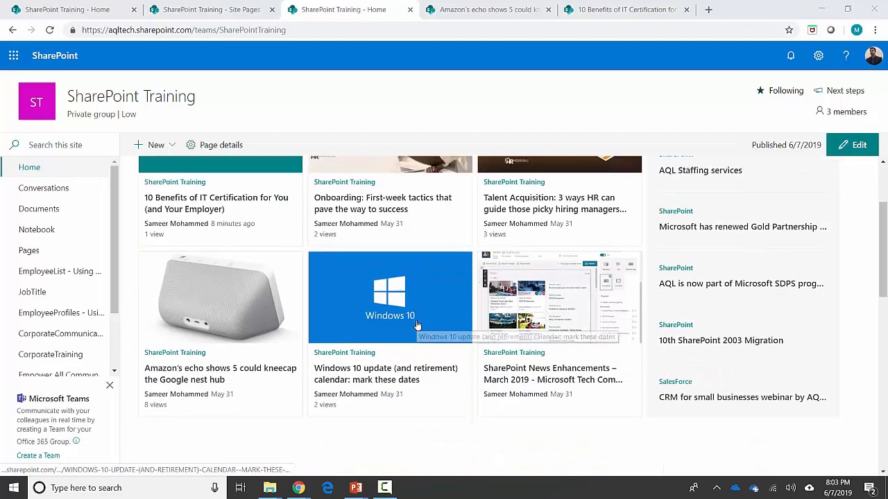
pyautogui.scroll(5, 417, 325)
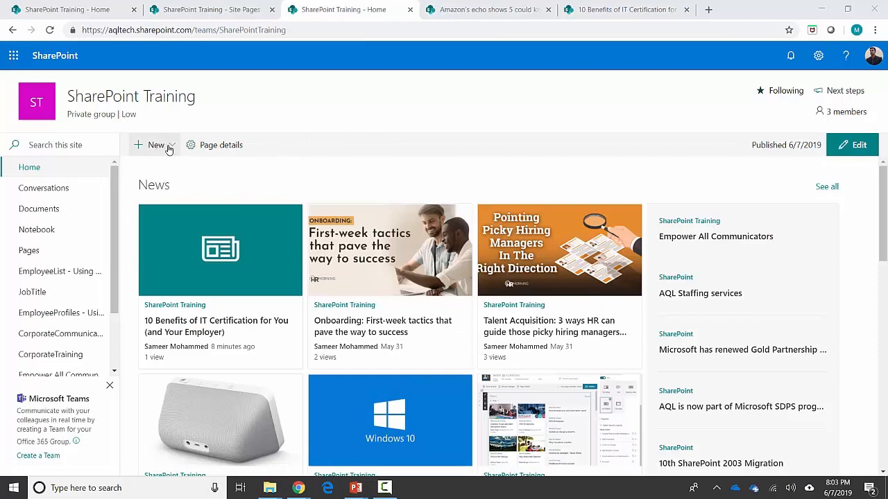
# Post a news link to the hrmorning.com article "Employee retention ideas: 3 great strategies that work" and open it from the News section.
pyautogui.click(169, 149)
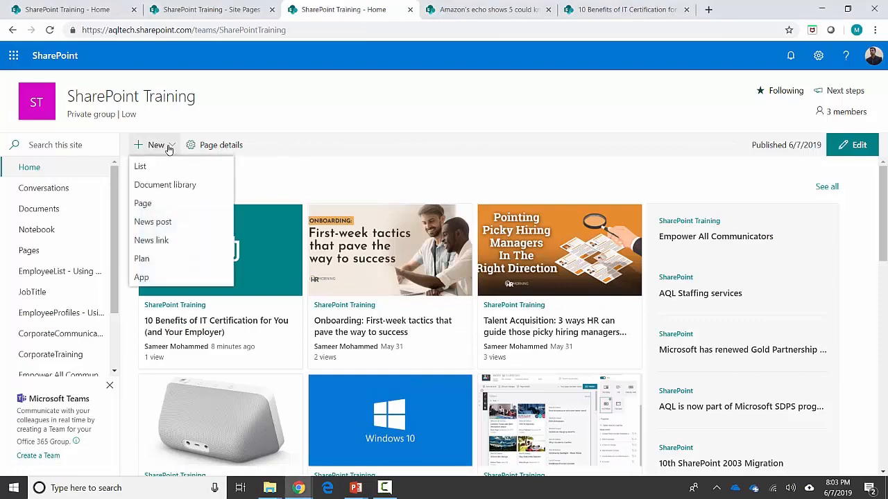
pyautogui.click(155, 241)
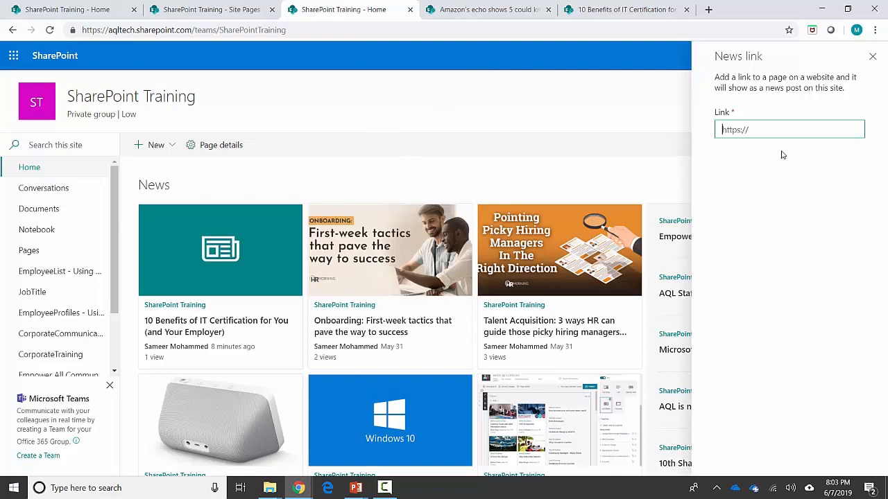
pyautogui.click(774, 130)
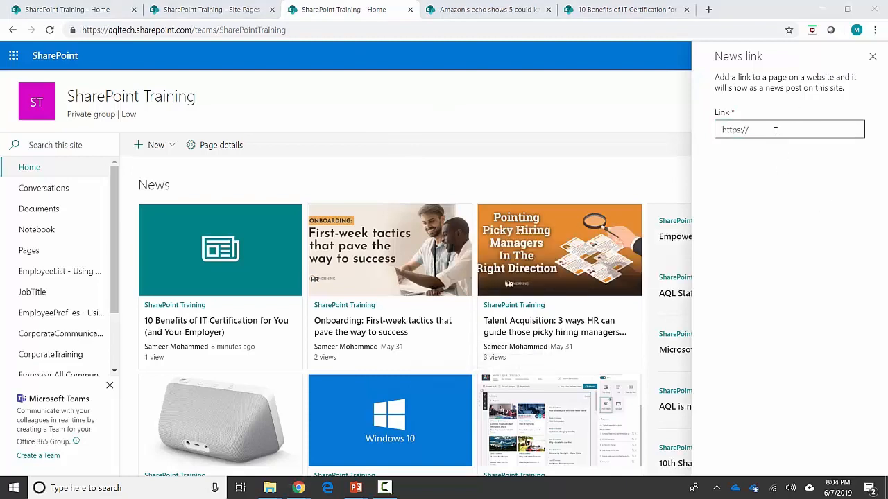
pyautogui.hotkey('ctrl', 'v')
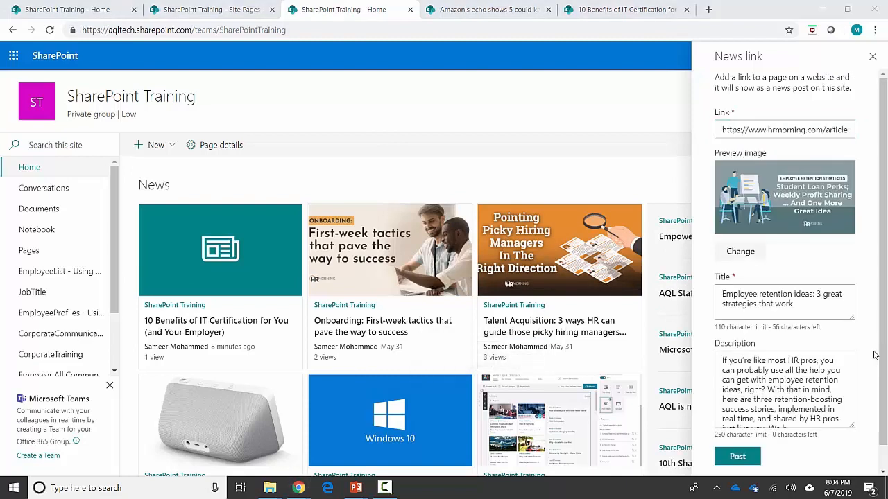
pyautogui.doubleClick(749, 297)
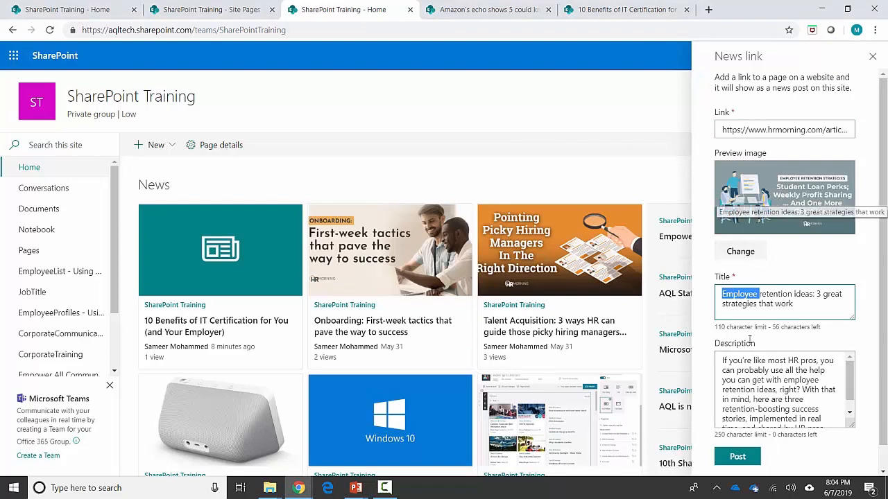
pyautogui.click(738, 458)
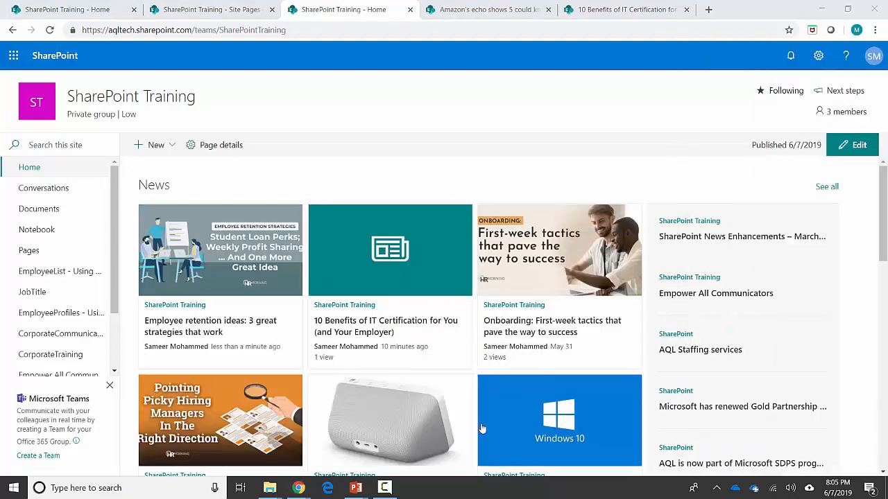
pyautogui.click(196, 331)
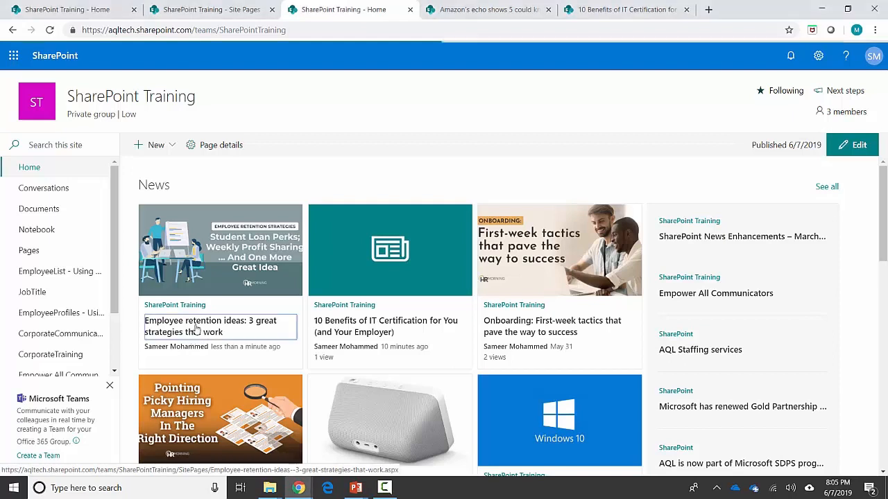